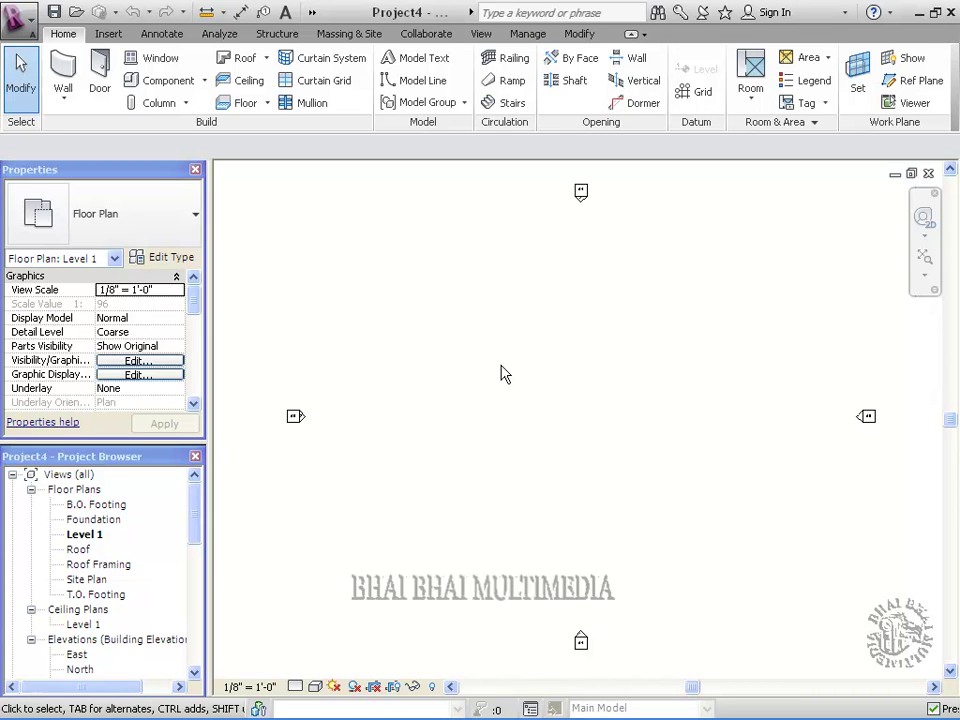
Switch the ribbon to the Manage tab to reach the project settings tools
left_click(529, 36)
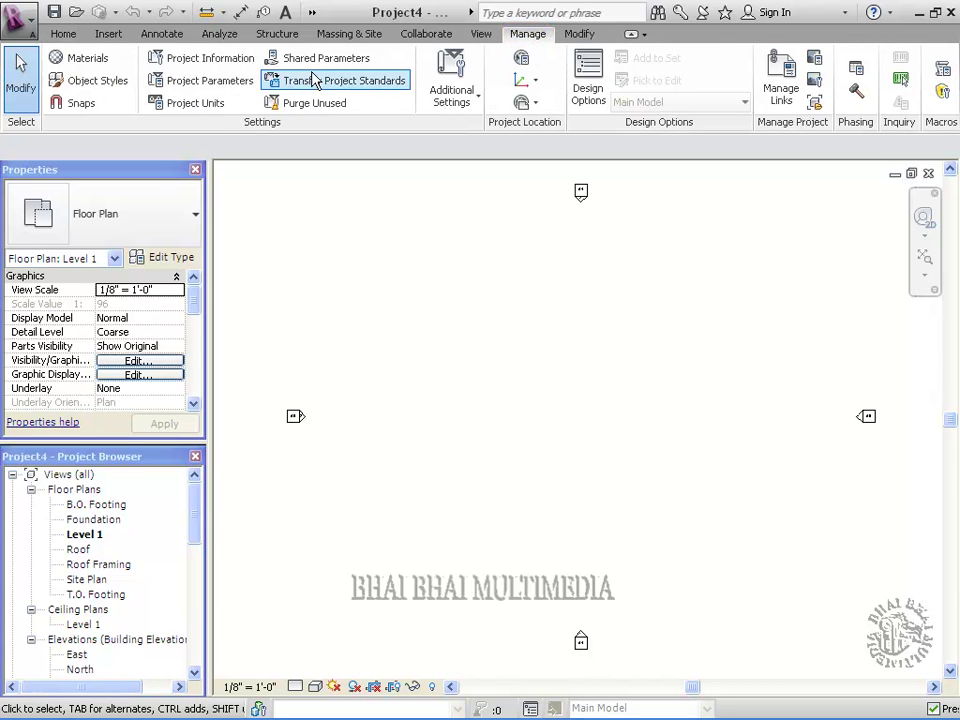
Format Length as feet and fractional inches rounded to the nearest 1/8" (1' - 5 3/8")
left_click(203, 108)
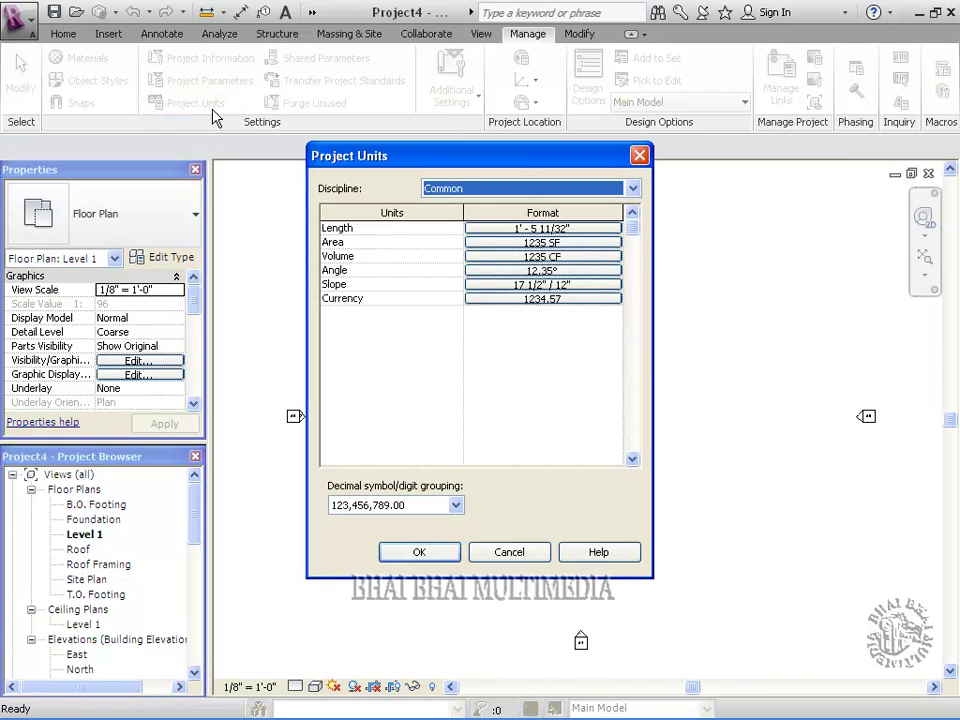
left_click(529, 229)
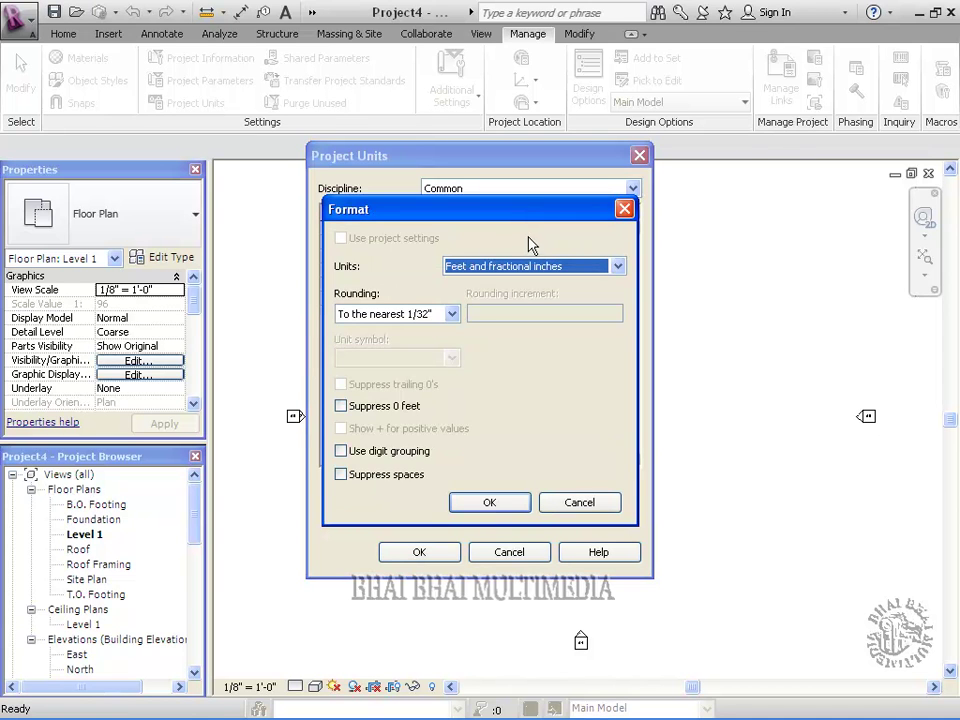
left_click_drag(516, 216, 546, 306)
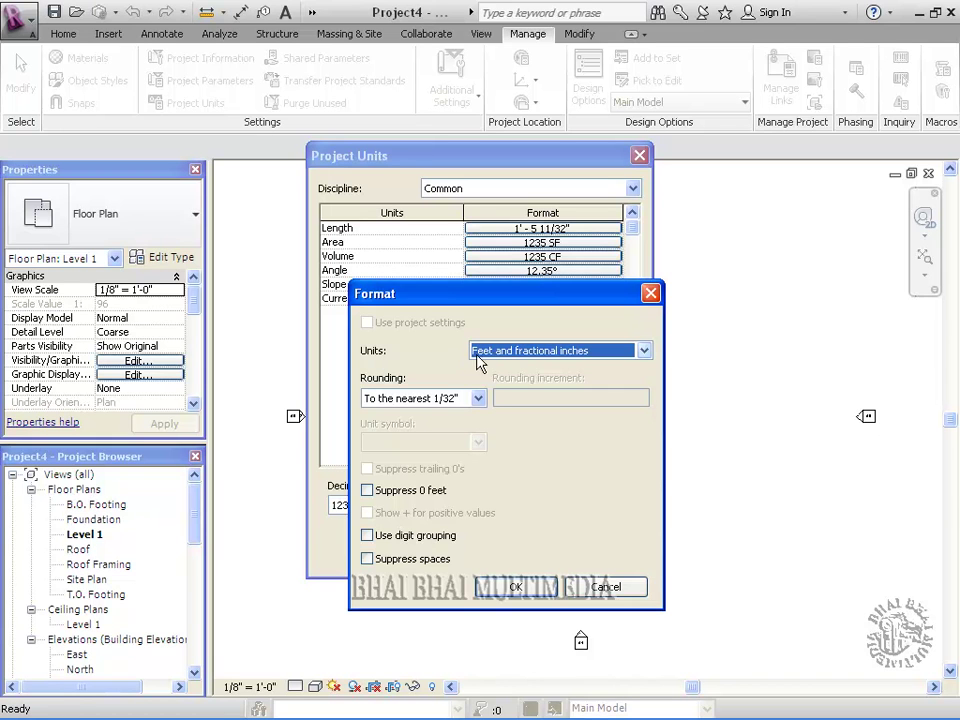
left_click(643, 351)
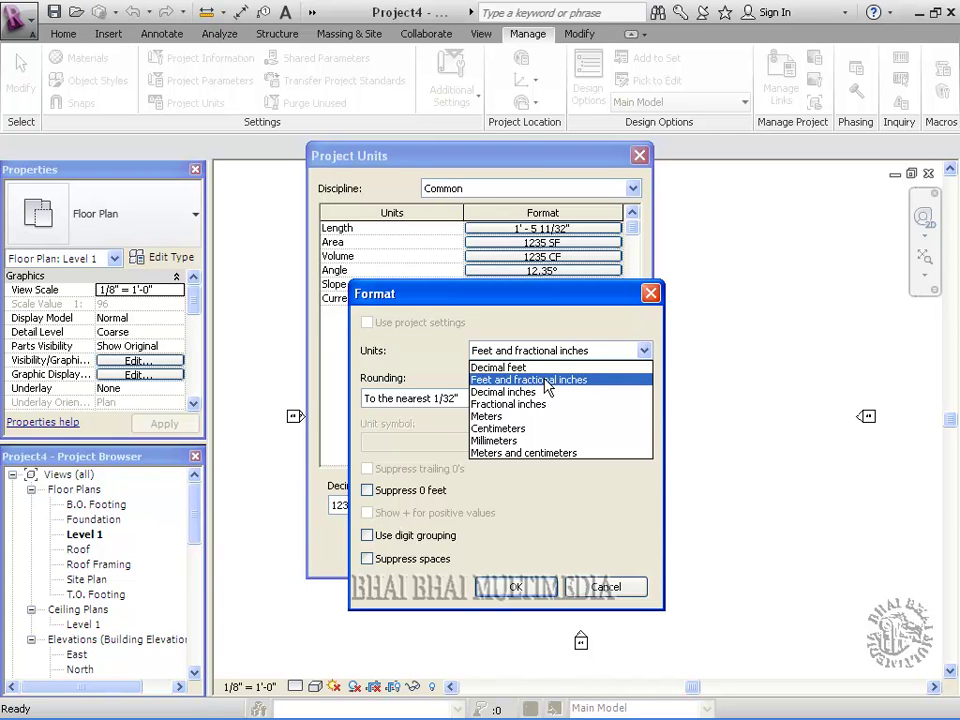
left_click(547, 381)
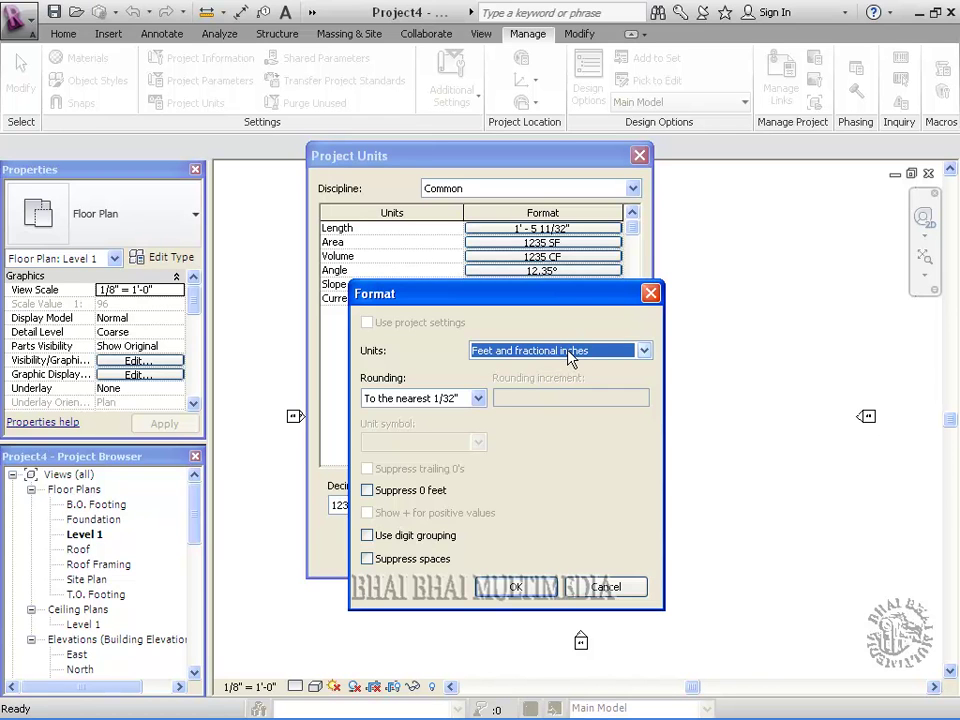
left_click(481, 400)
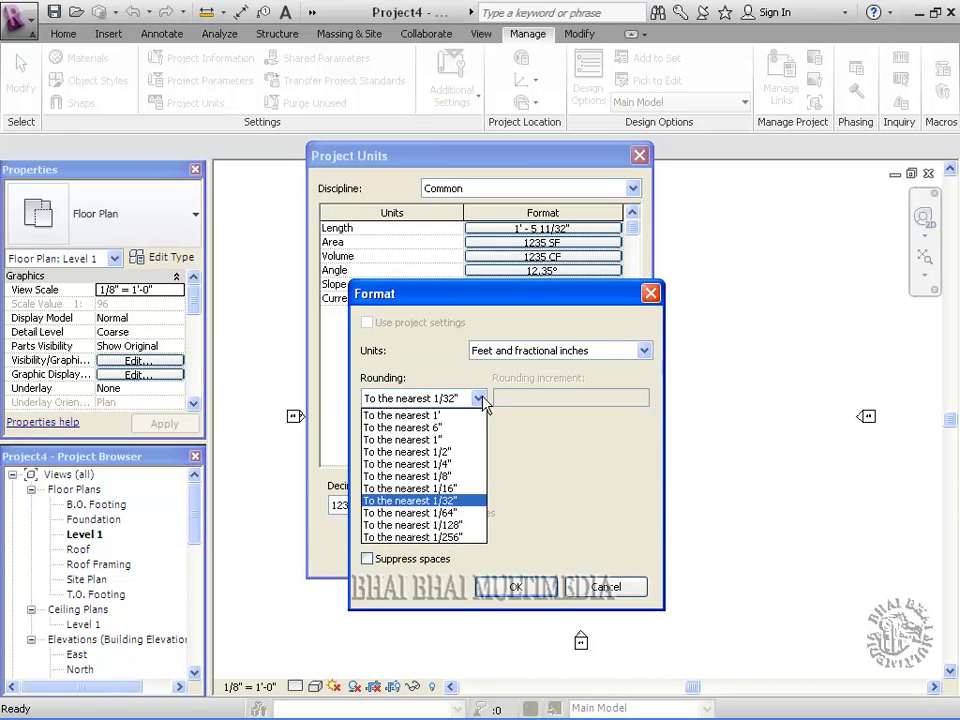
left_click(445, 477)
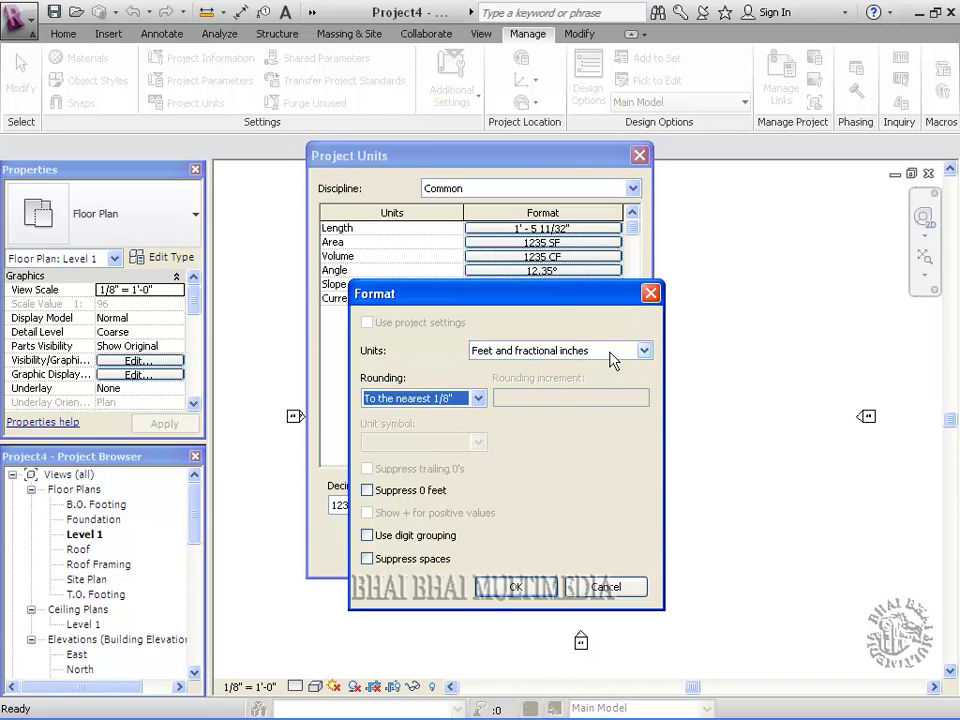
left_click(501, 592)
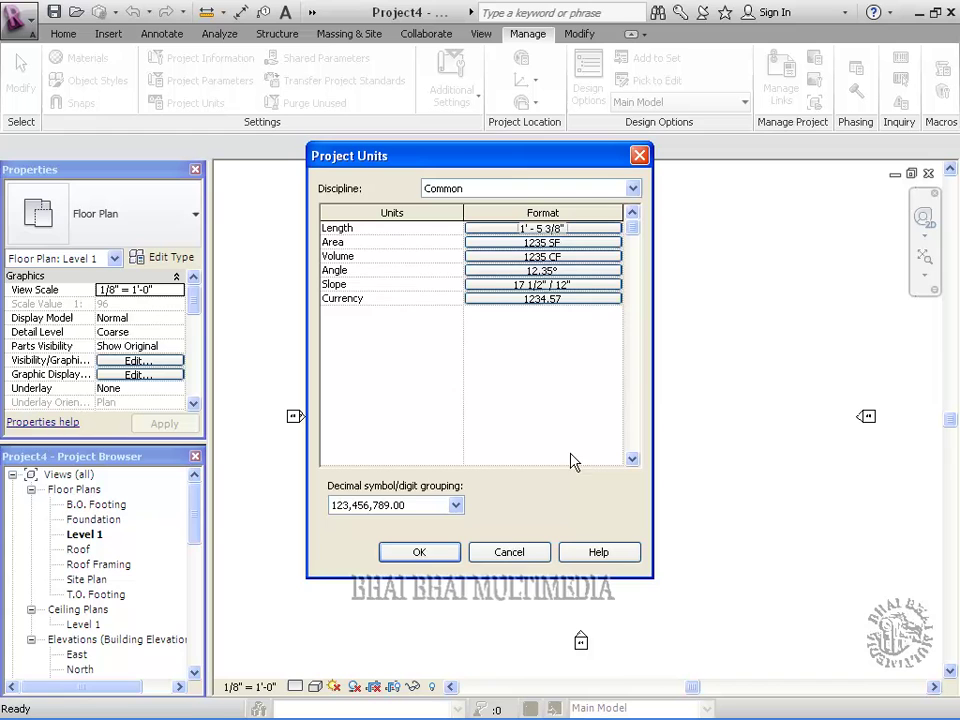
left_click(563, 243)
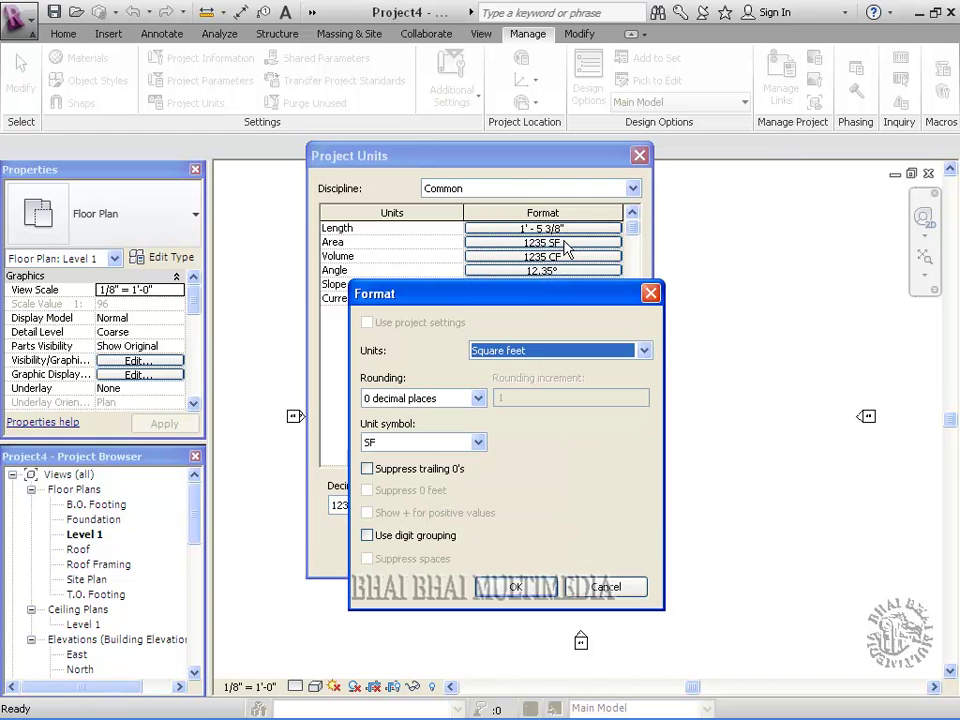
left_click(539, 352)
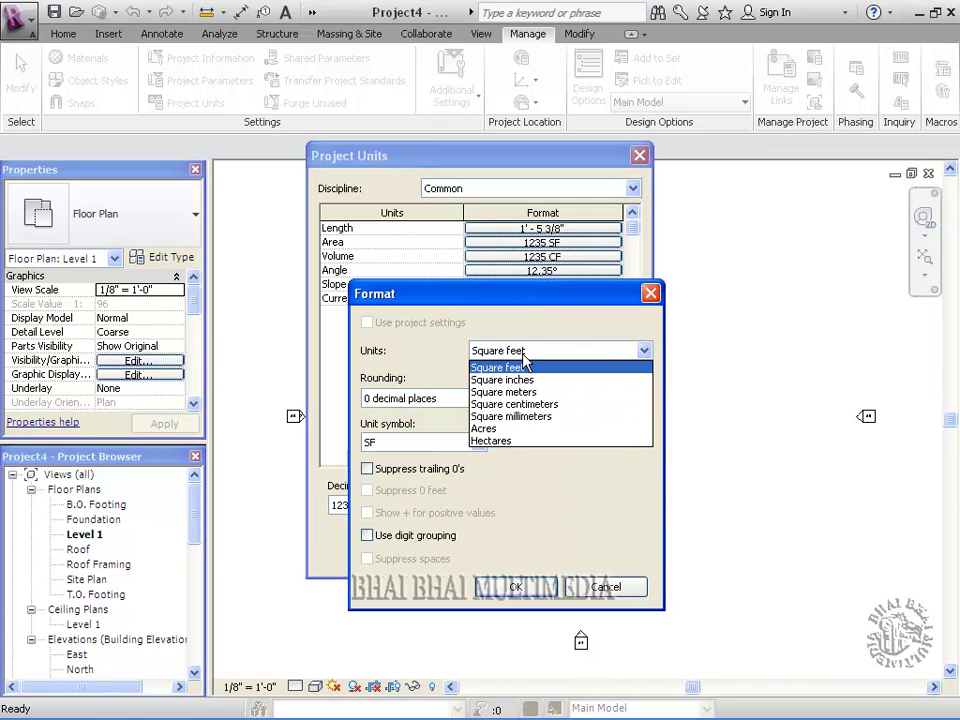
left_click(466, 350)
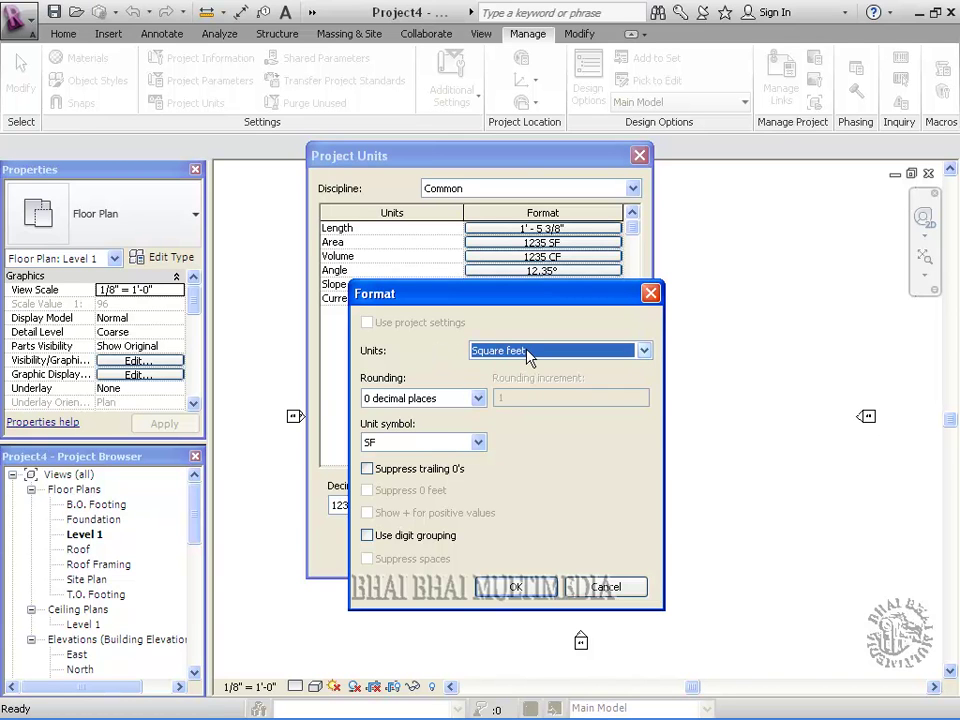
left_click(479, 443)
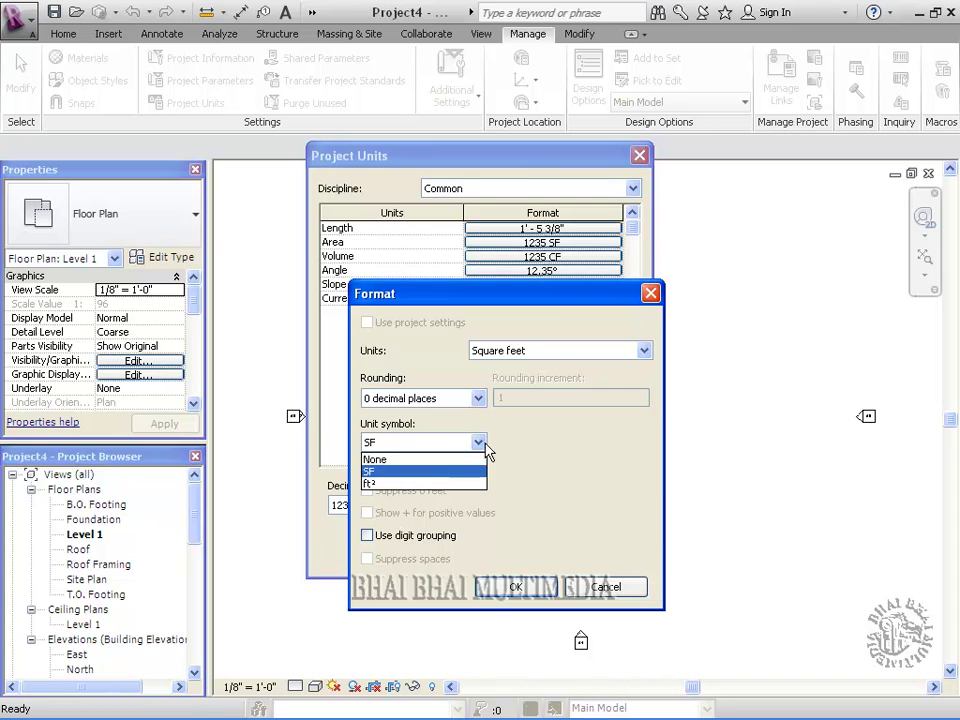
left_click(388, 471)
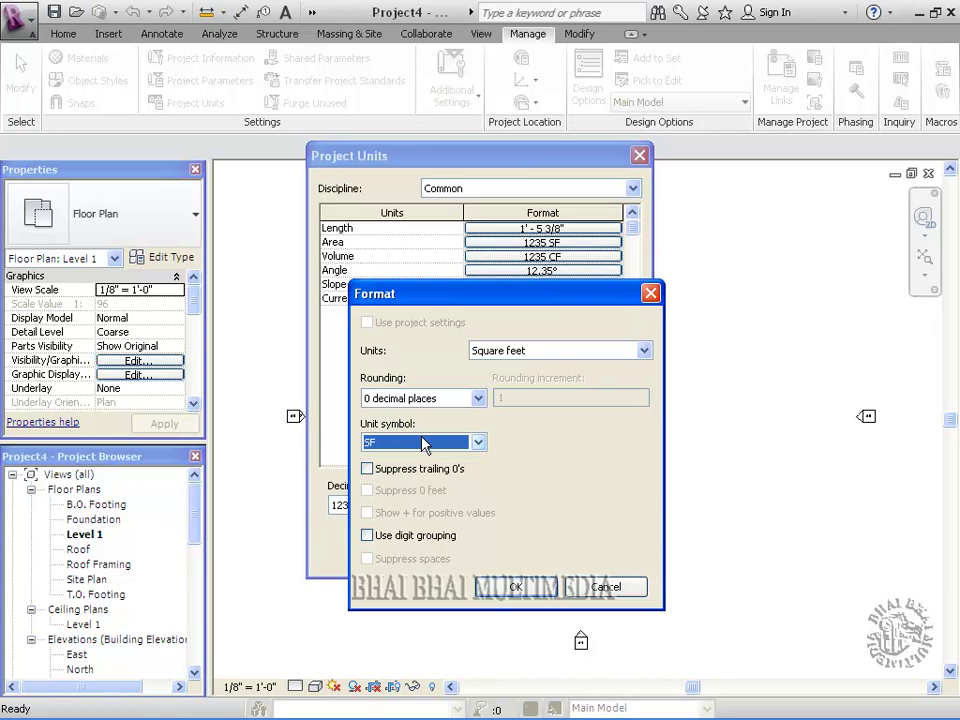
left_click(513, 587)
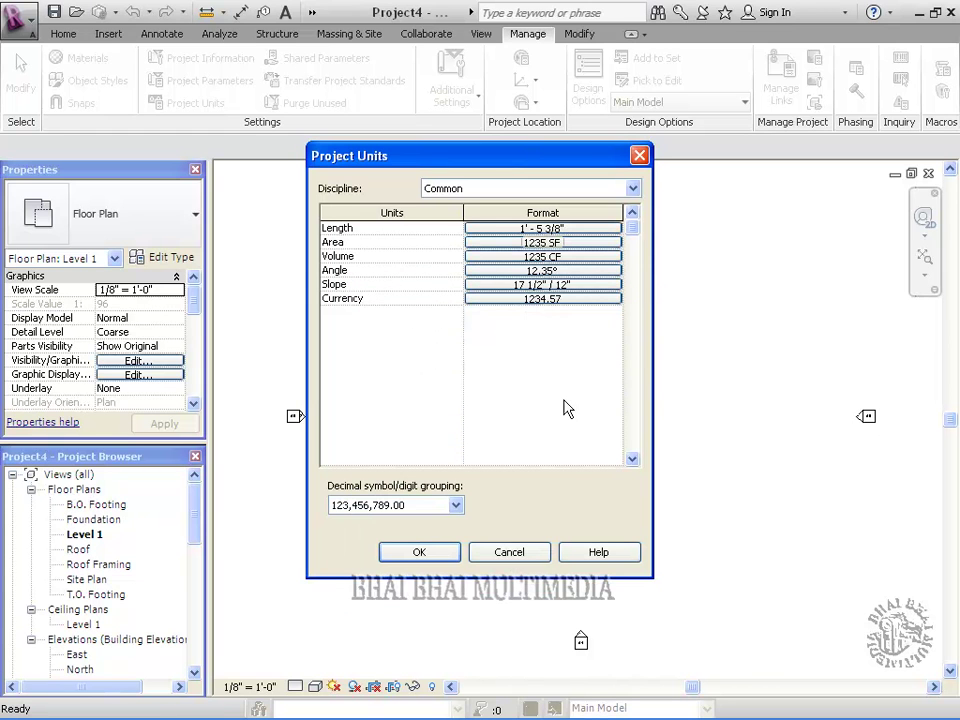
left_click(545, 270)
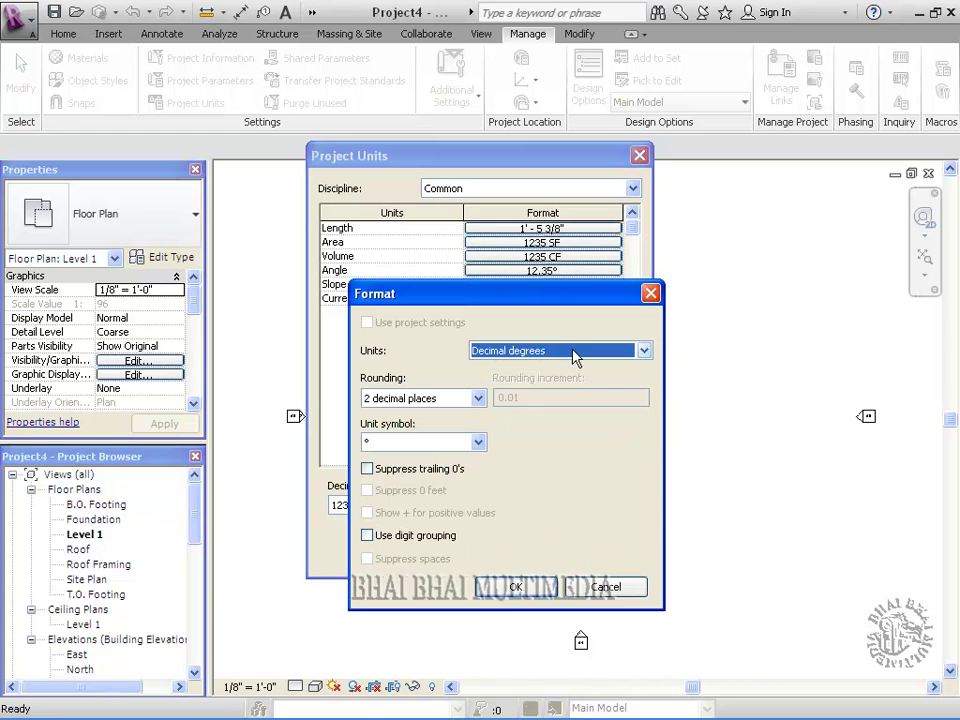
left_click(572, 353)
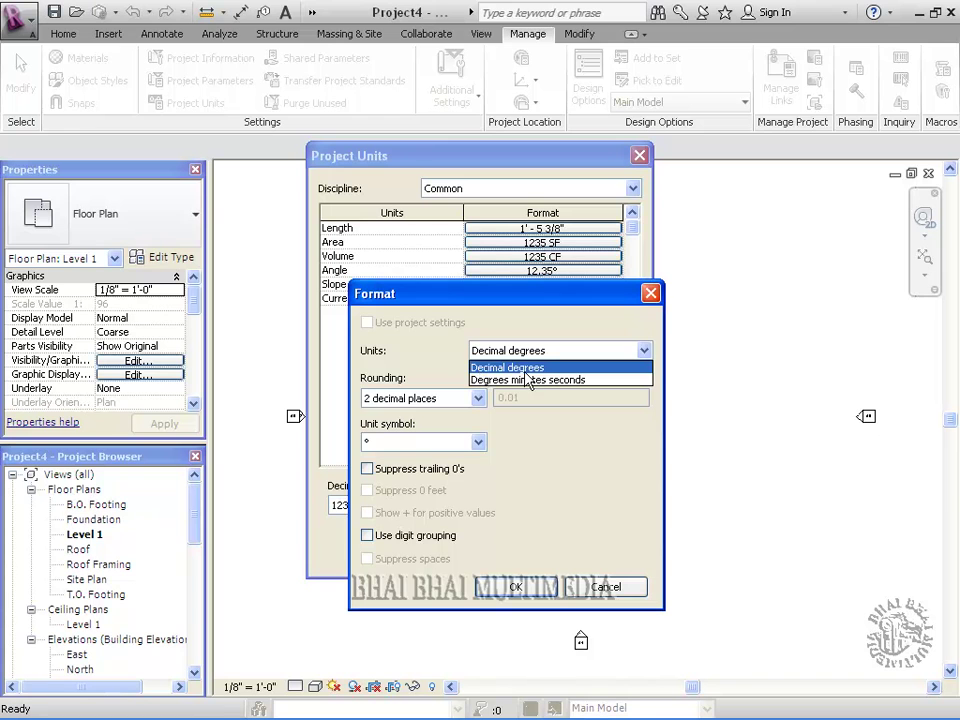
left_click(527, 369)
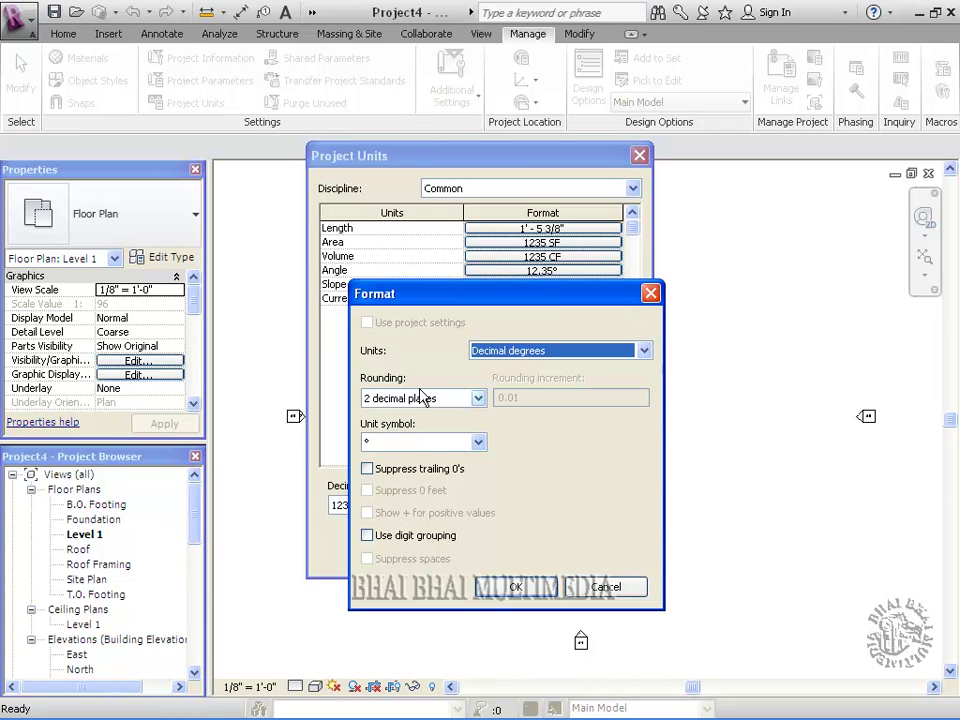
left_click(480, 443)
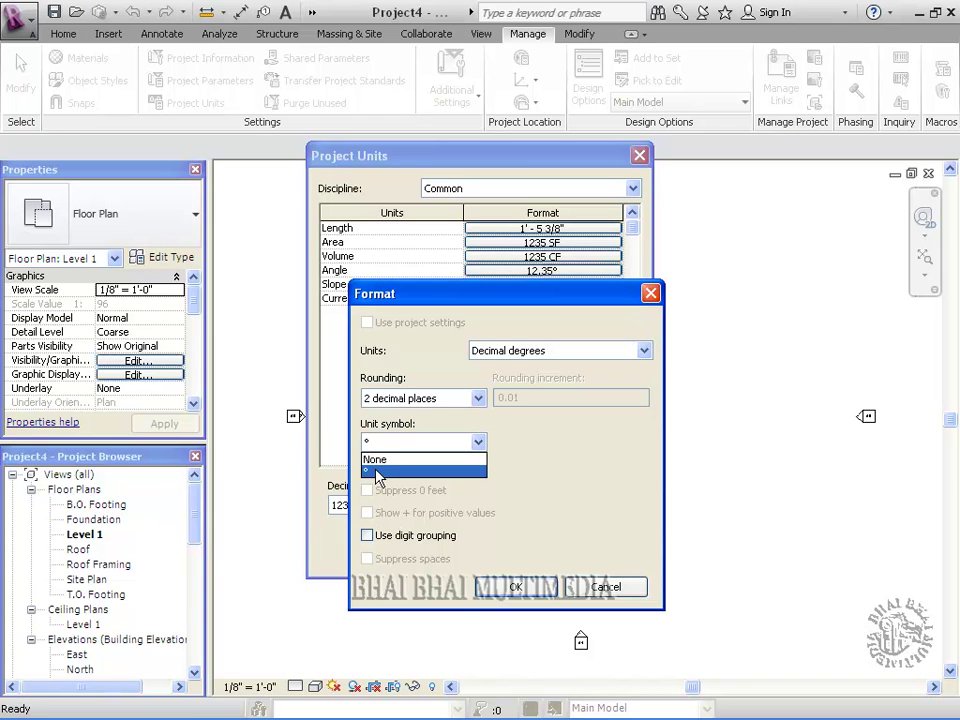
left_click(377, 471)
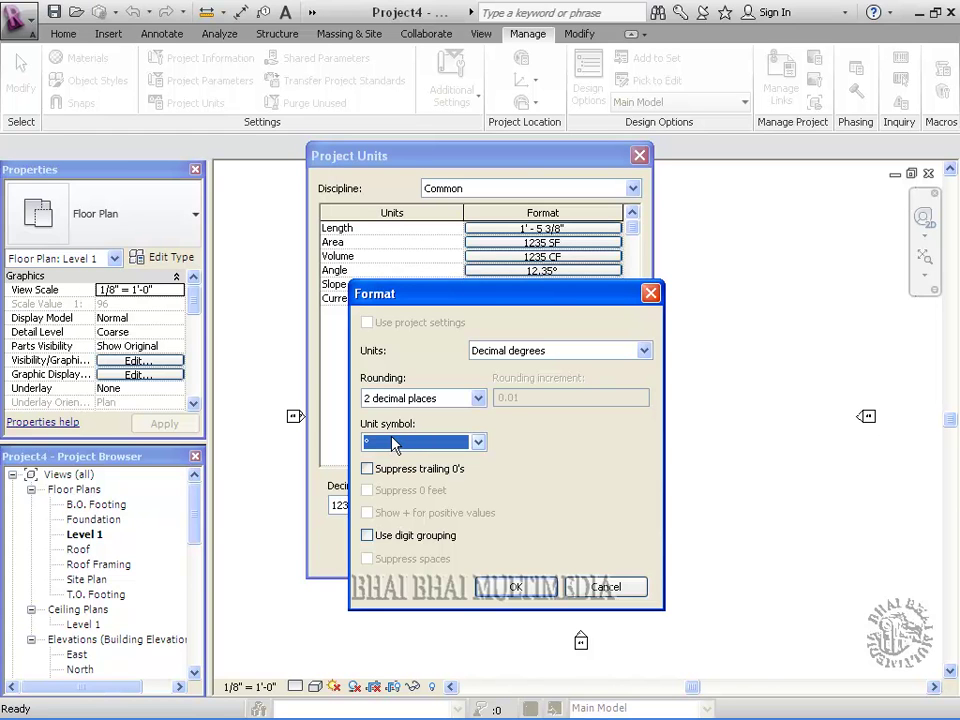
left_click(510, 588)
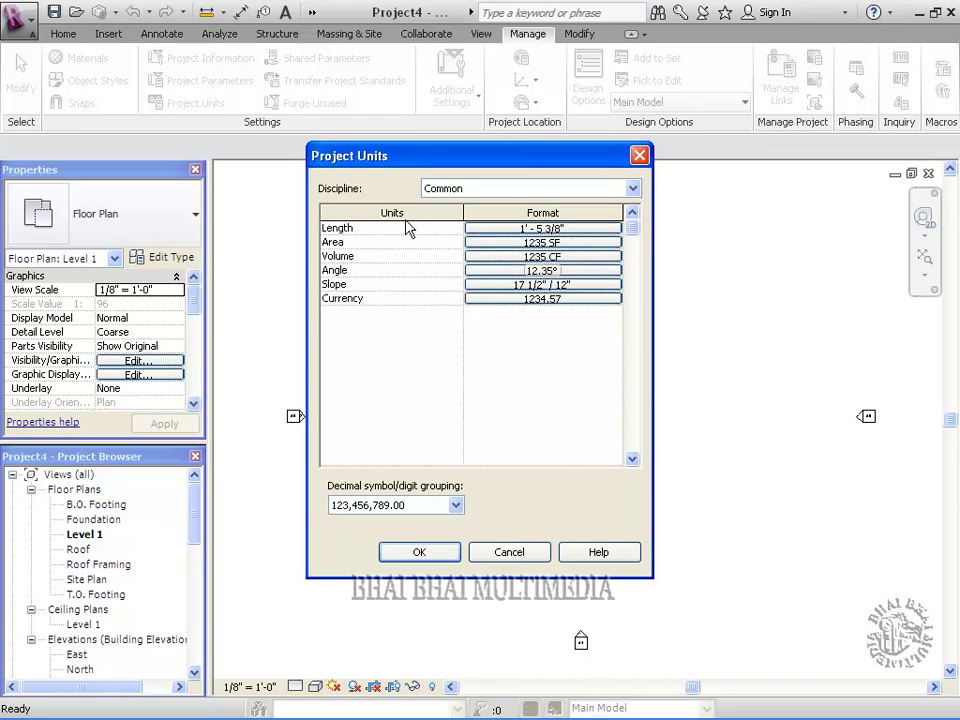
Browse the Structural and Electrical discipline units, then return to the Common discipline
left_click(633, 188)
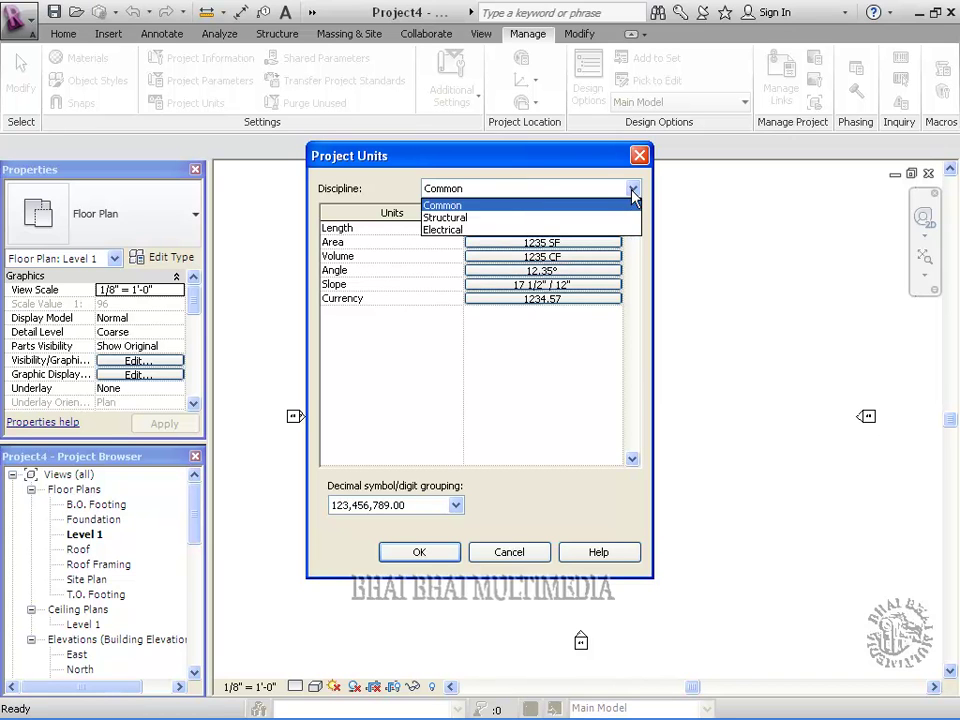
left_click(440, 205)
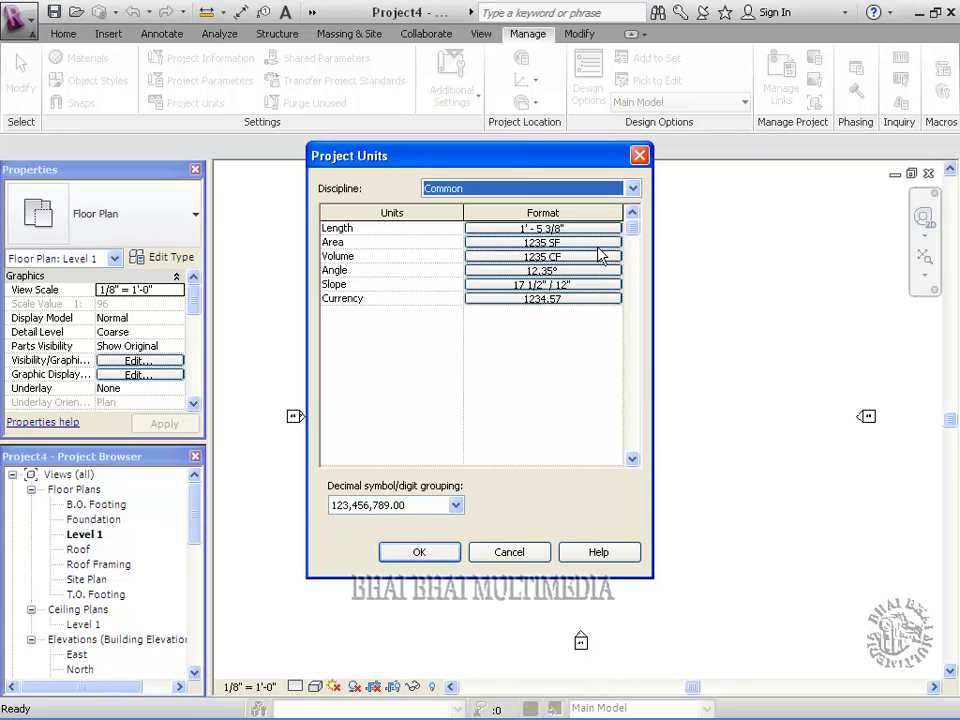
left_click(636, 193)
left_click(636, 193)
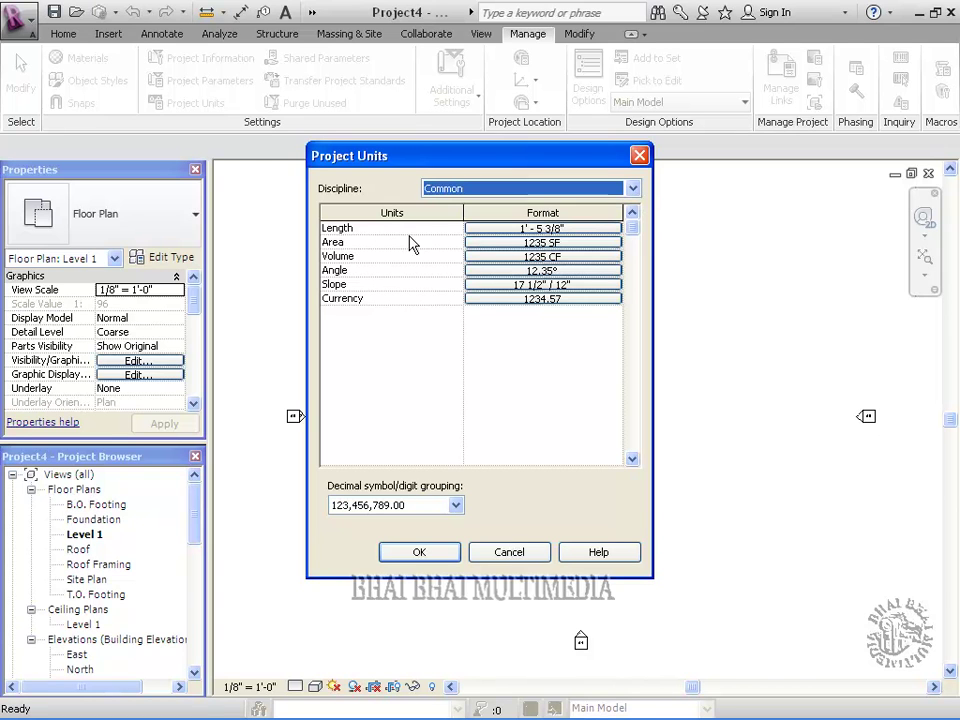
left_click(632, 189)
left_click(464, 219)
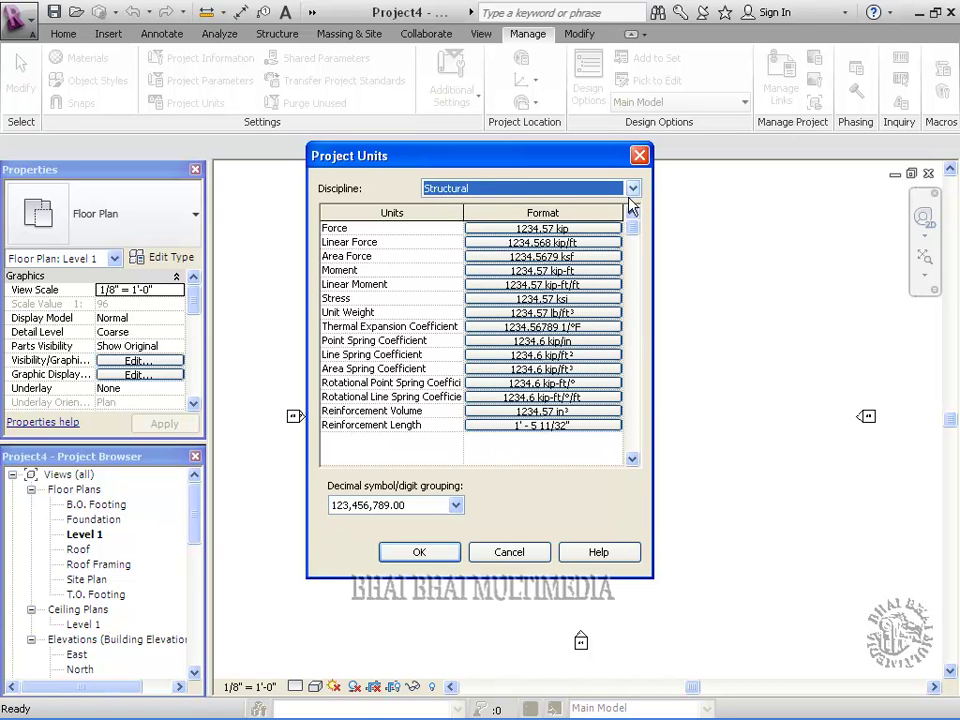
left_click(632, 189)
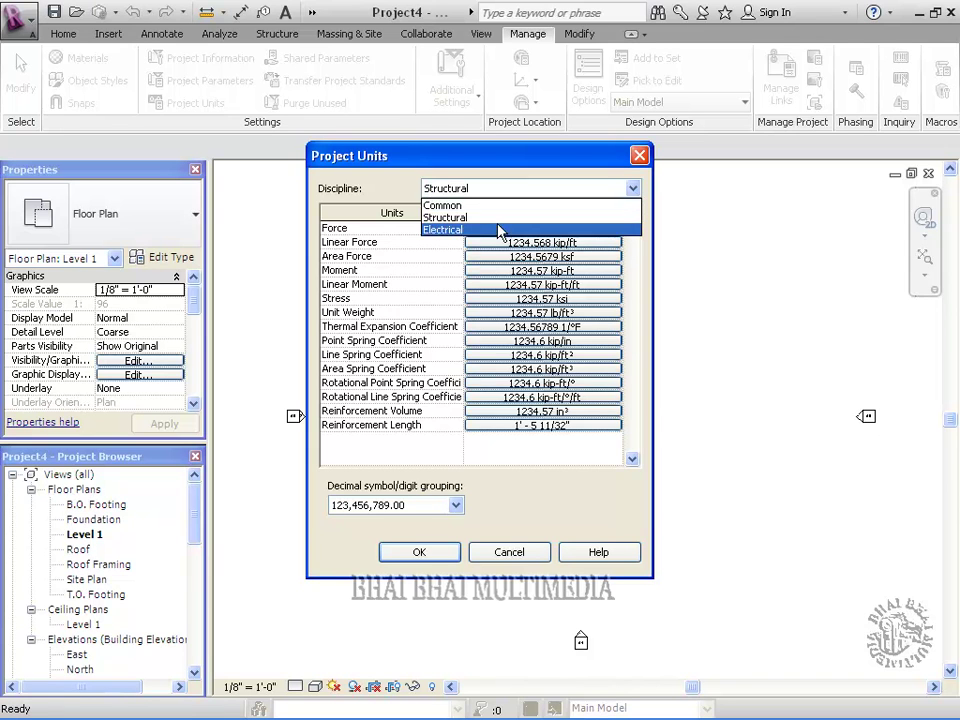
left_click(474, 231)
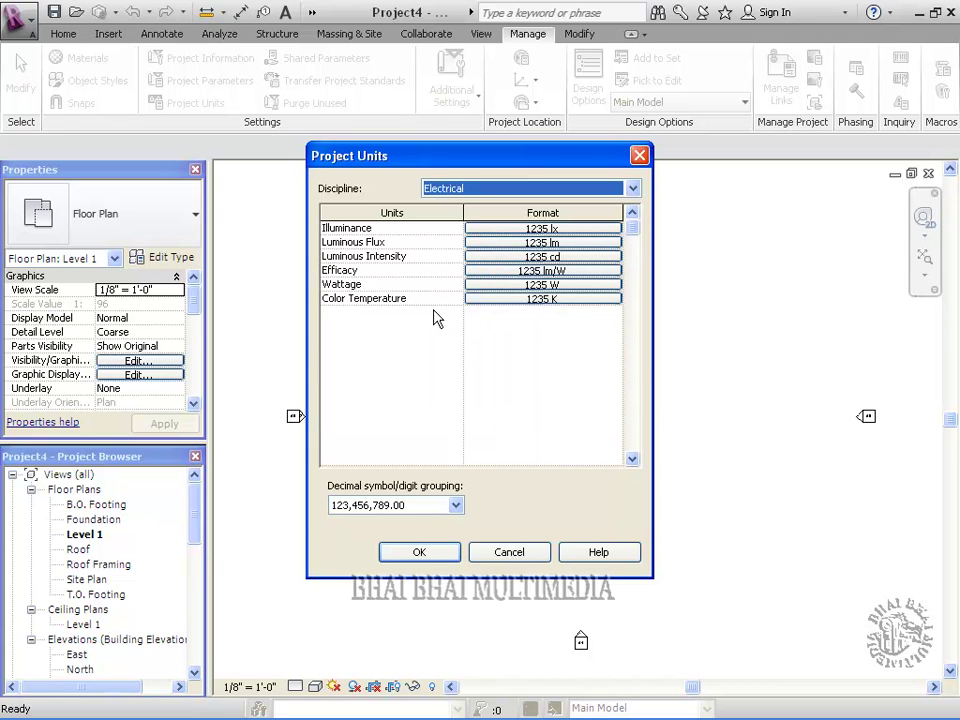
left_click(633, 189)
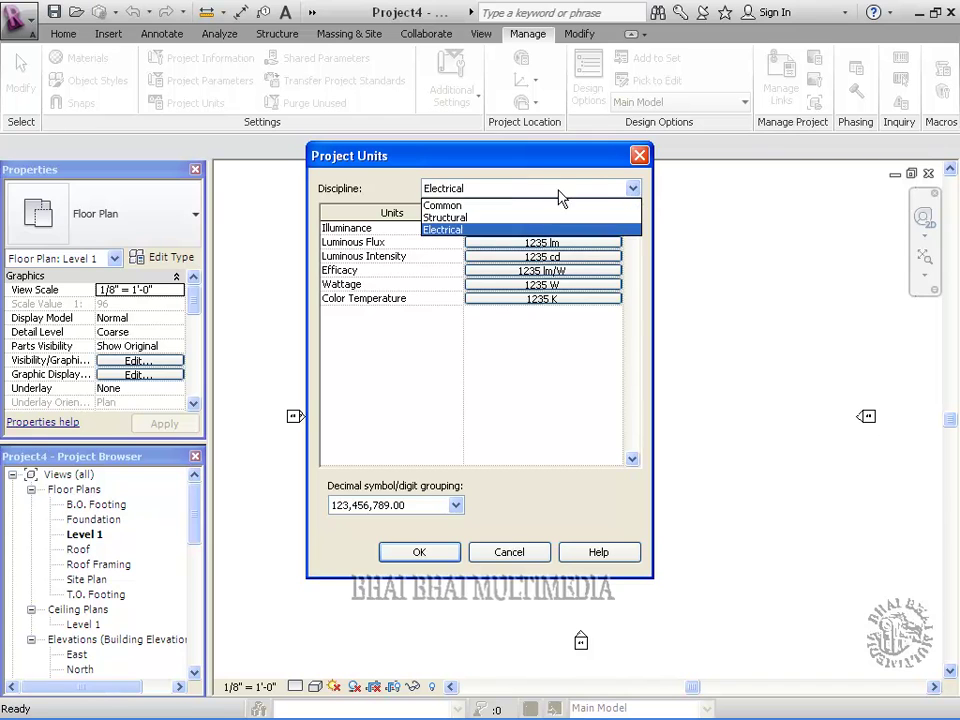
left_click(484, 205)
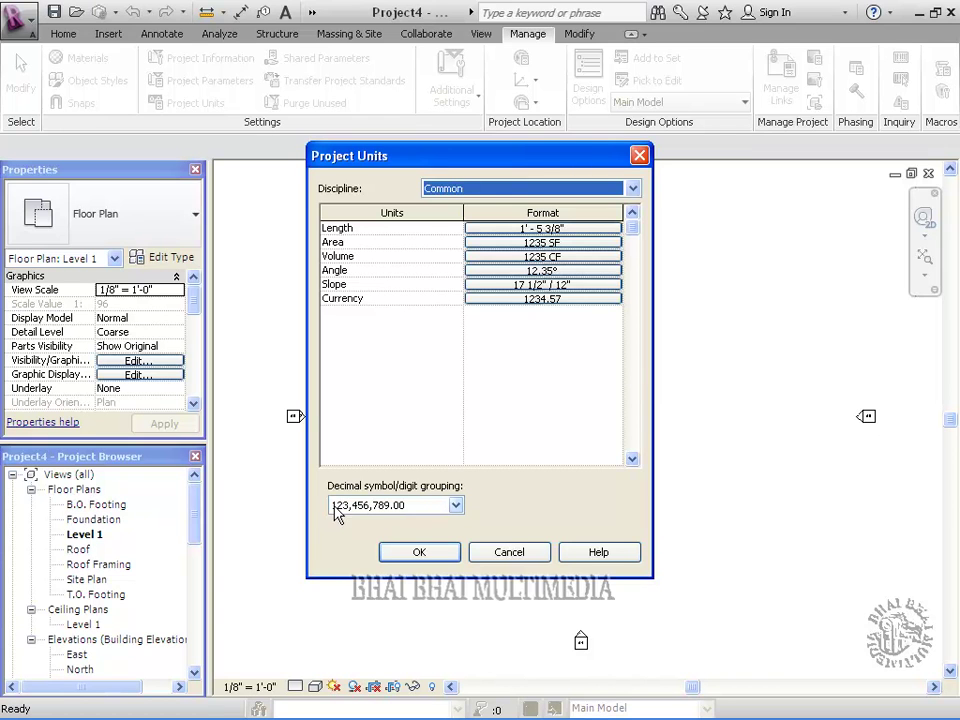
Keep 123,456,789.00 digit grouping and apply the Project Units settings
left_click(456, 507)
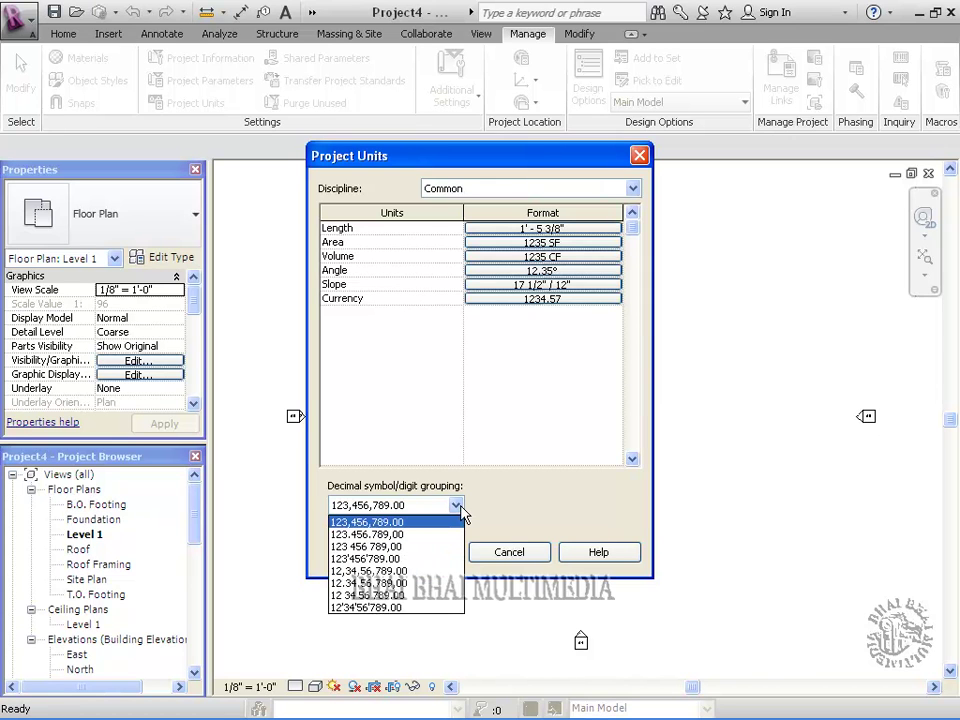
left_click(461, 508)
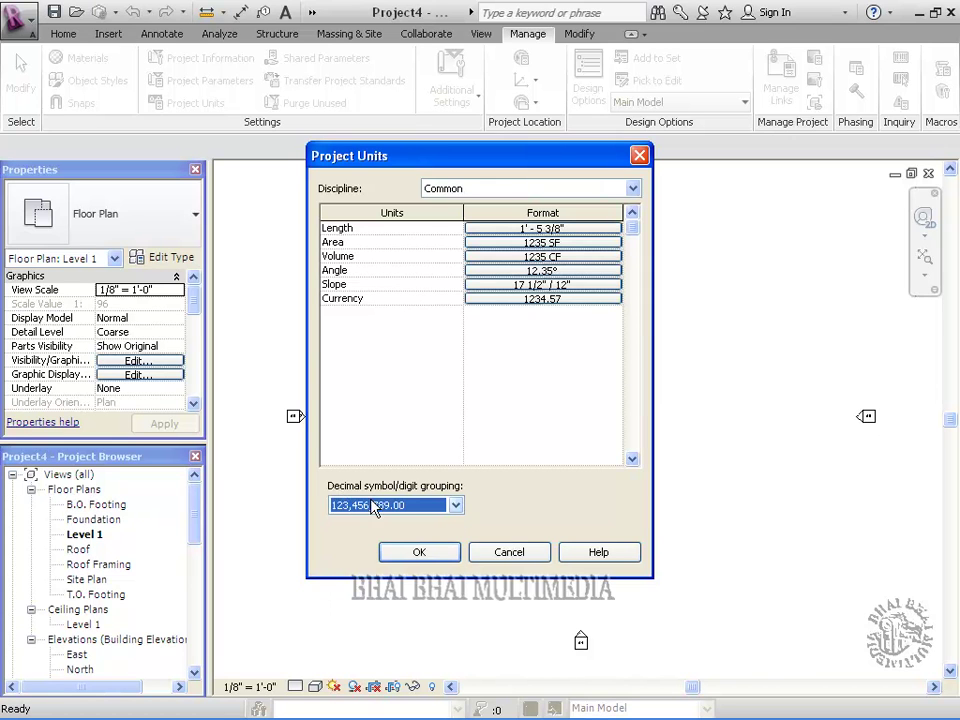
left_click(456, 507)
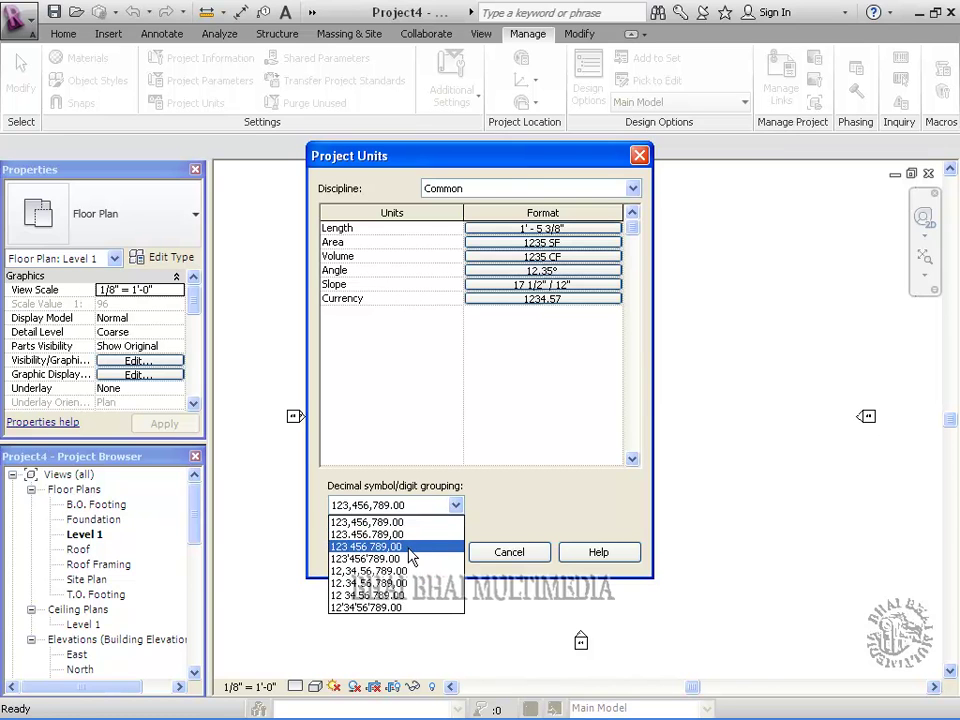
left_click(393, 520)
left_click(433, 552)
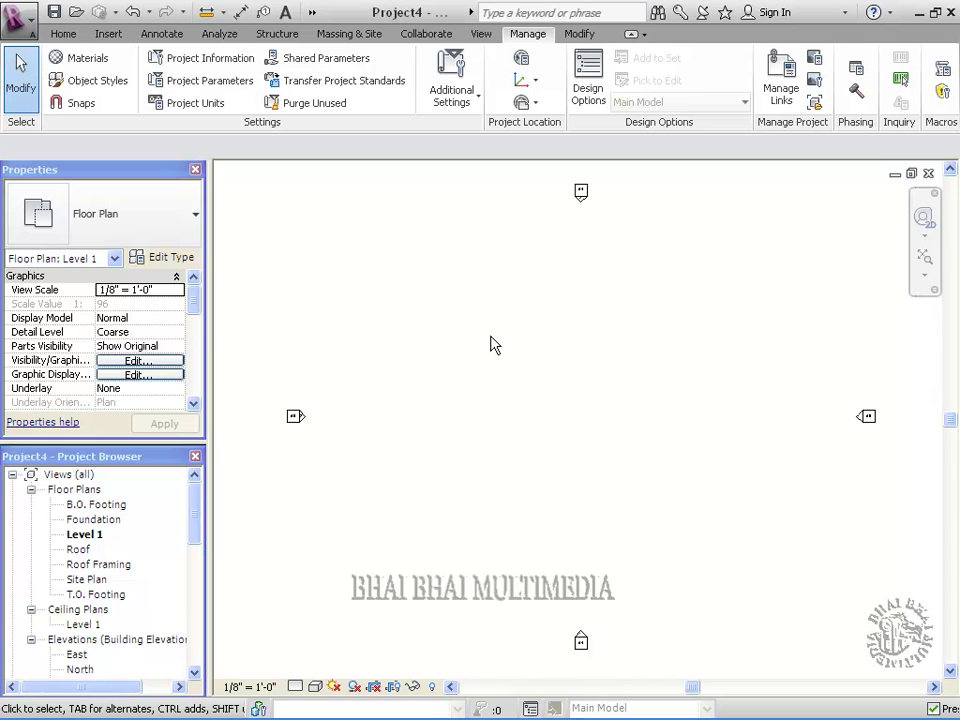
Open Project Information, fill in the author's name, and review the Energy Settings
left_click(213, 58)
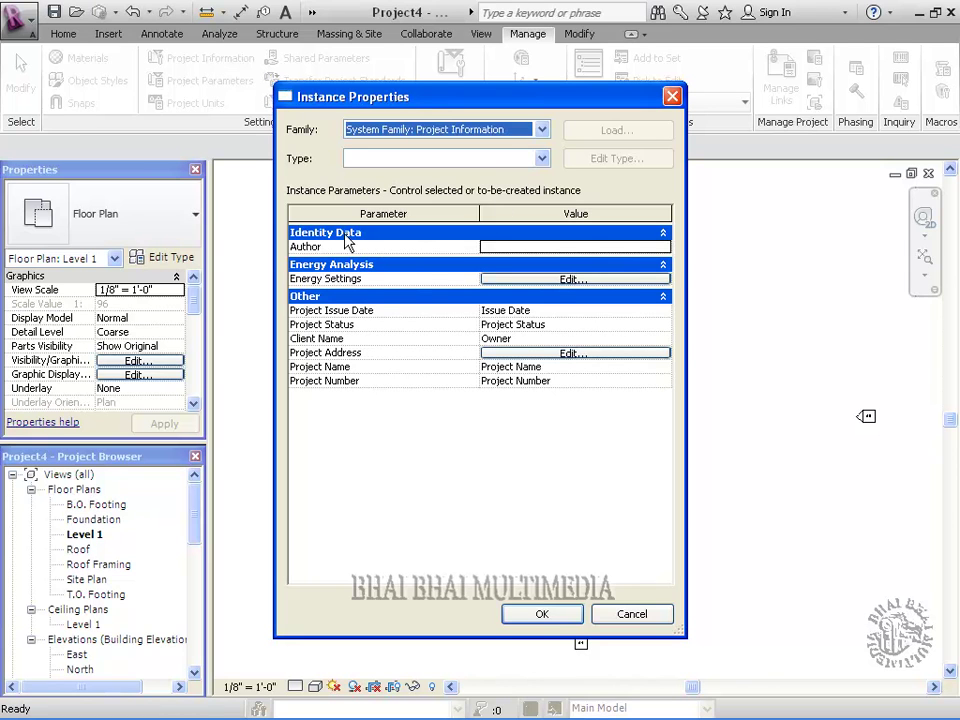
left_click(504, 246)
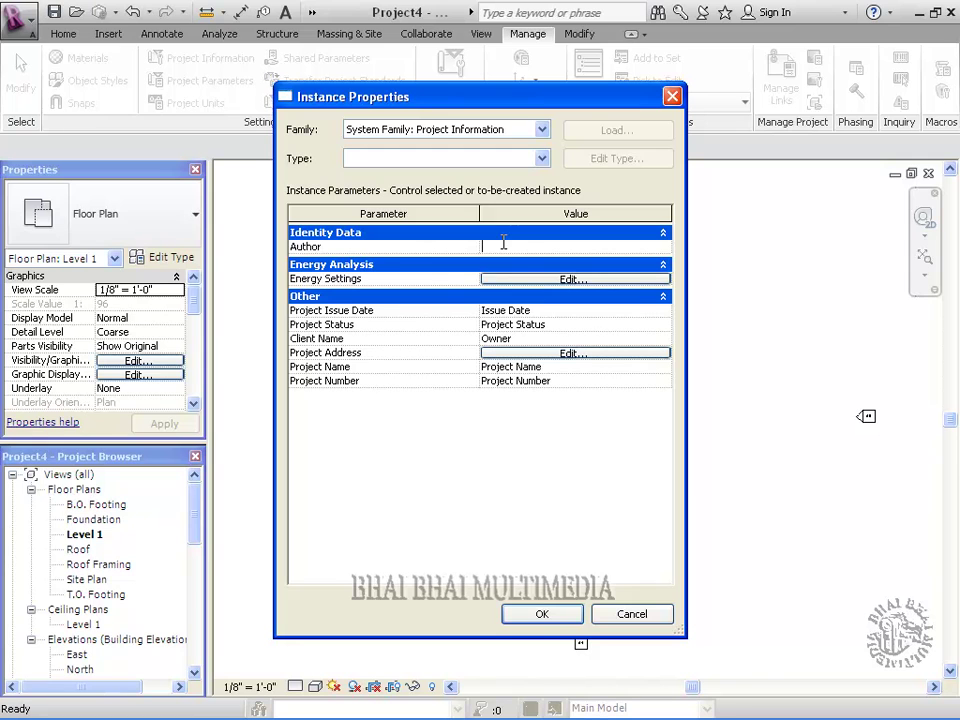
left_click(538, 280)
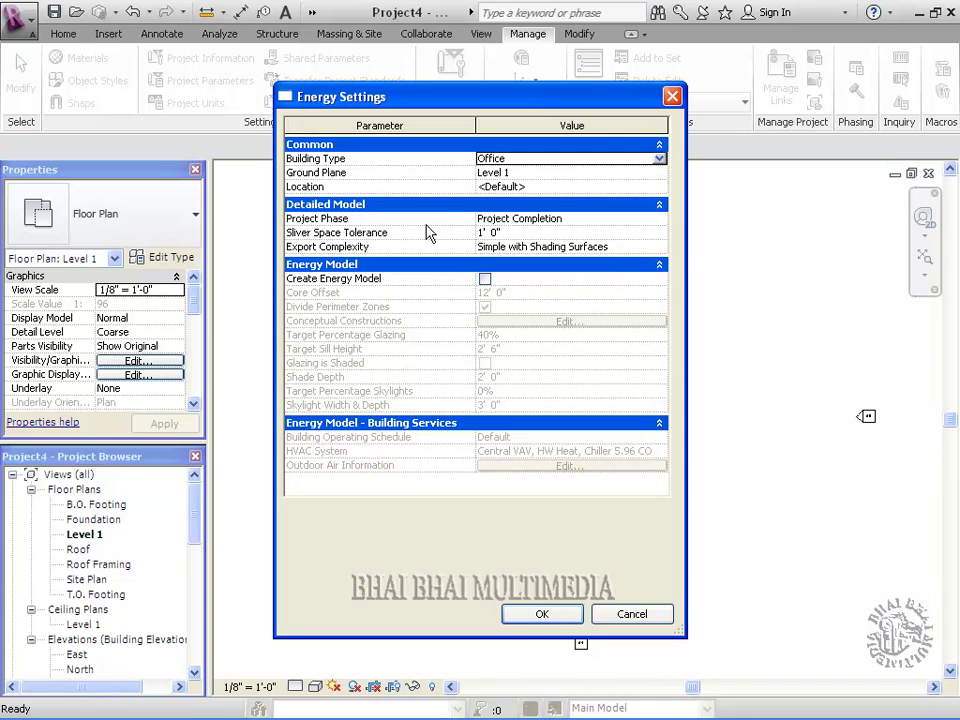
left_click(535, 613)
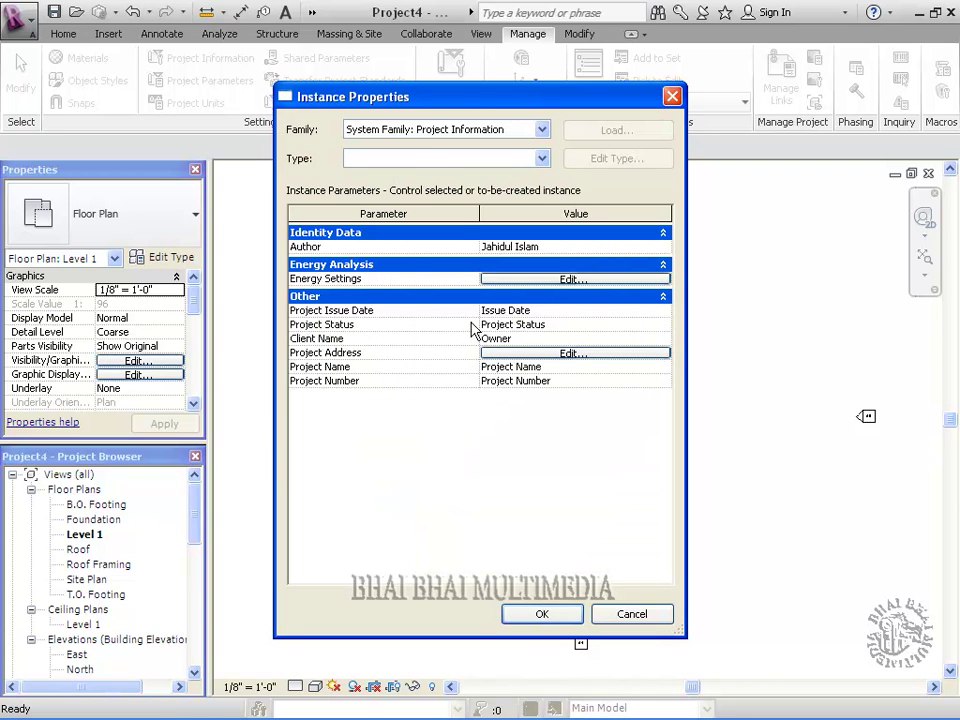
Enter issue date 01/01/2012, status Project Development, and the client's name
left_click(540, 309)
type("01/01/2012")
left_click_drag(546, 325, 470, 328)
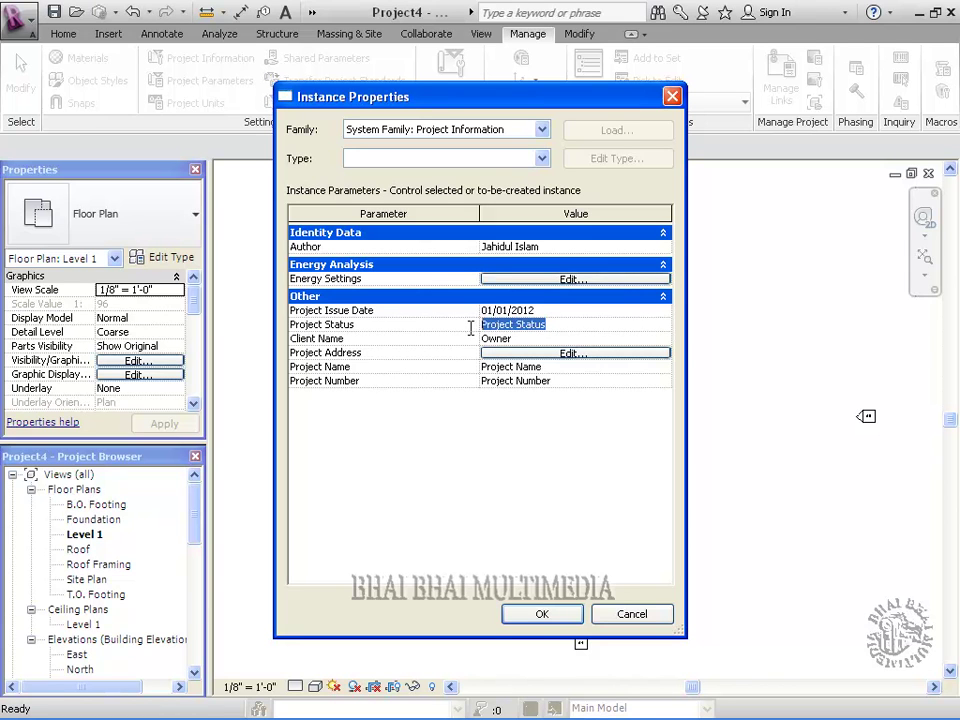
type("P")
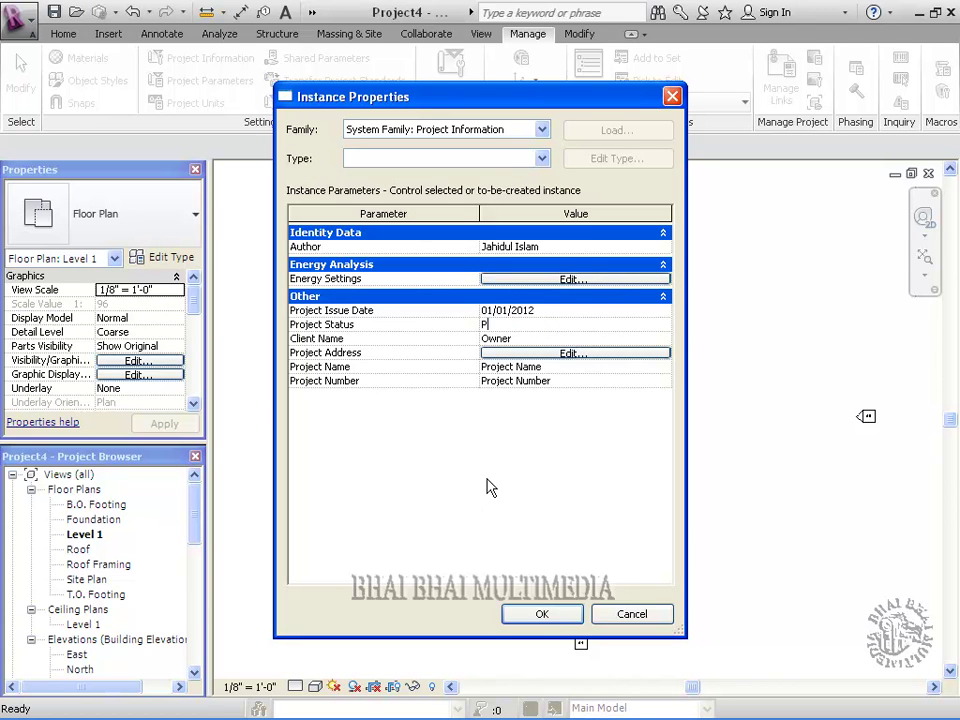
type("roject Development")
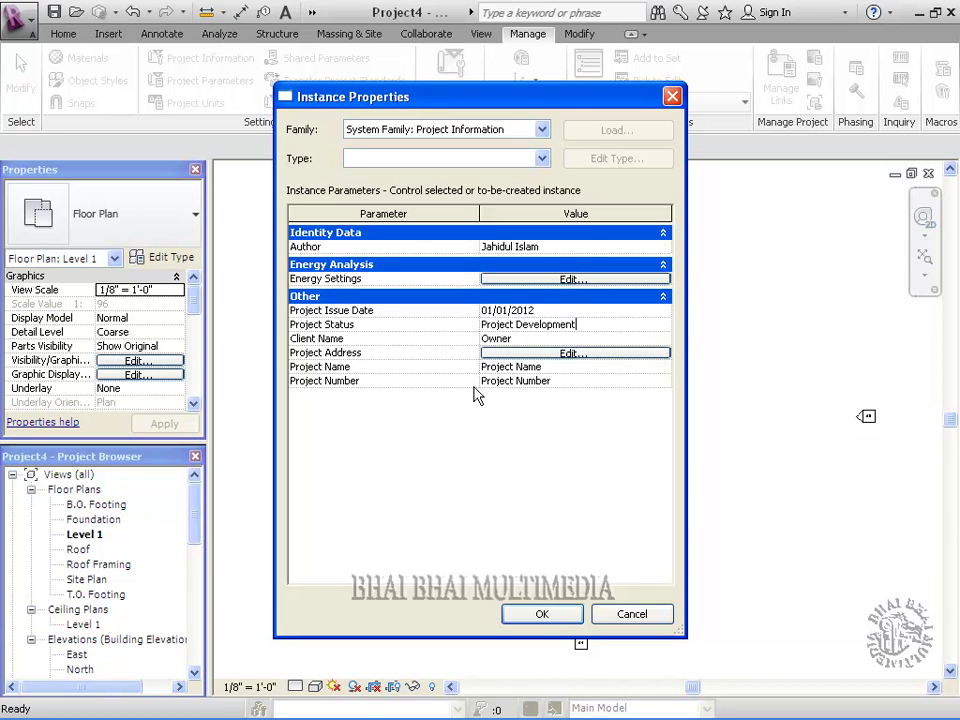
left_click(516, 339)
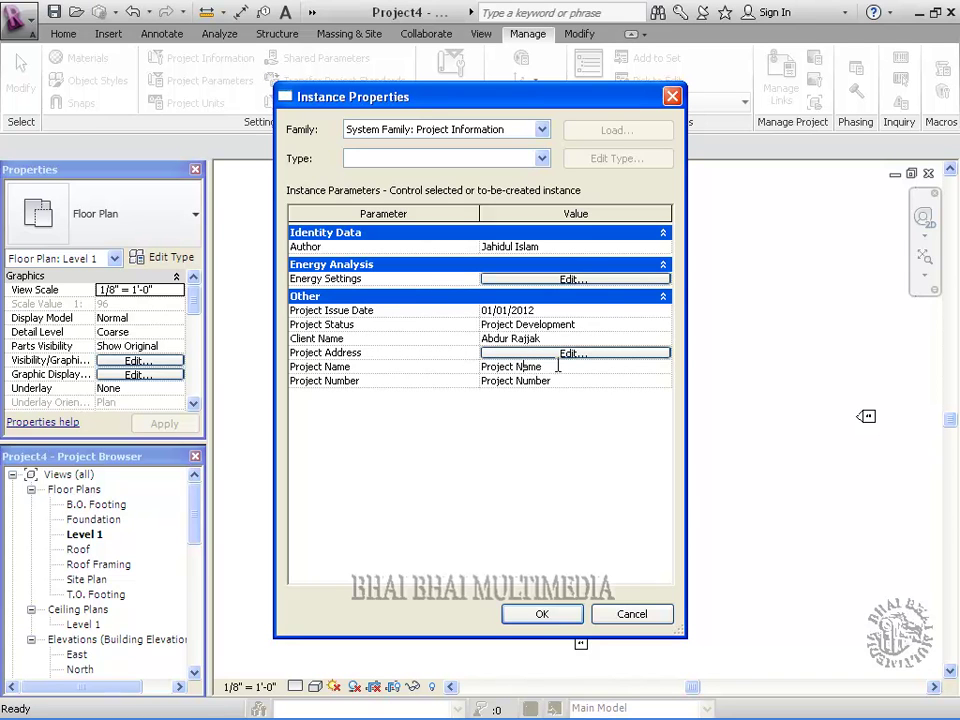
Set project name Building and project number 101, then save the information
left_click(500, 366)
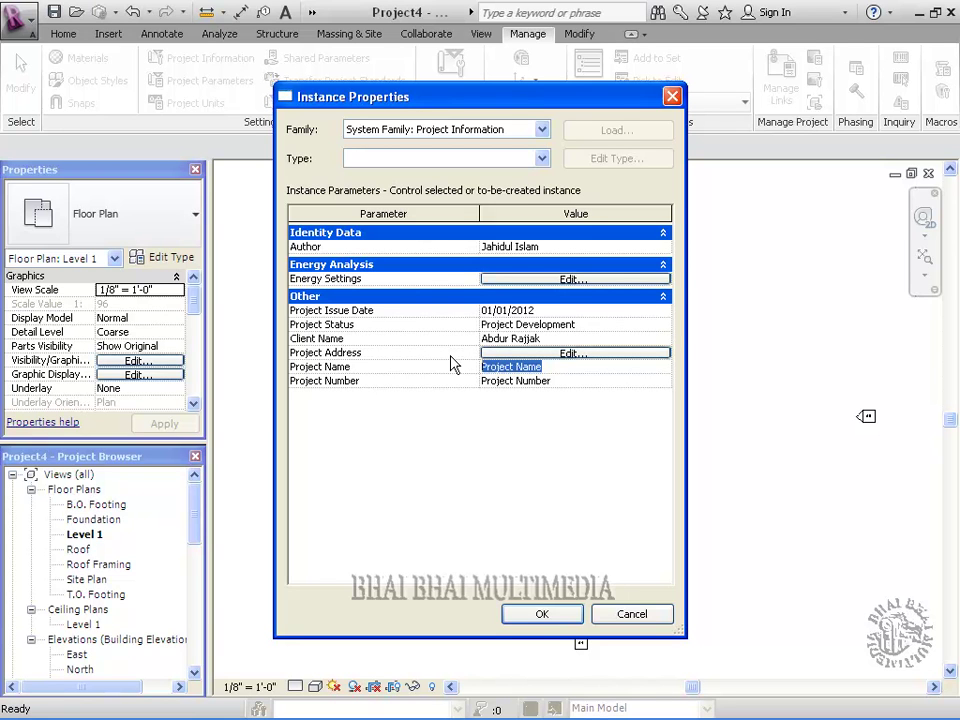
type("Building")
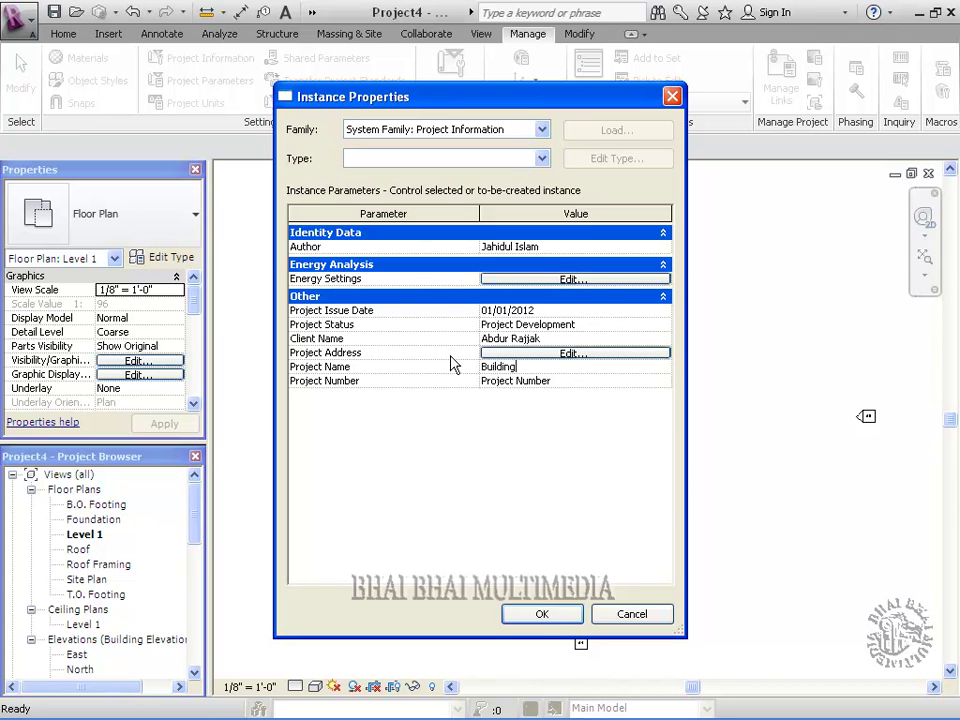
left_click(535, 382)
left_click(557, 381)
left_click_drag(557, 381, 332, 377)
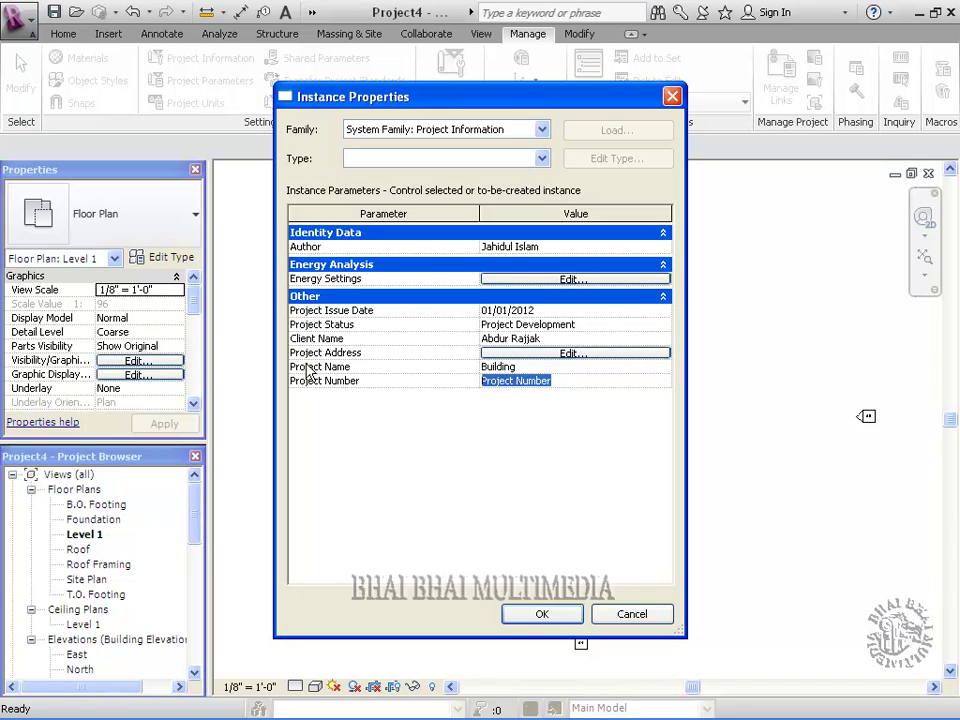
type("101")
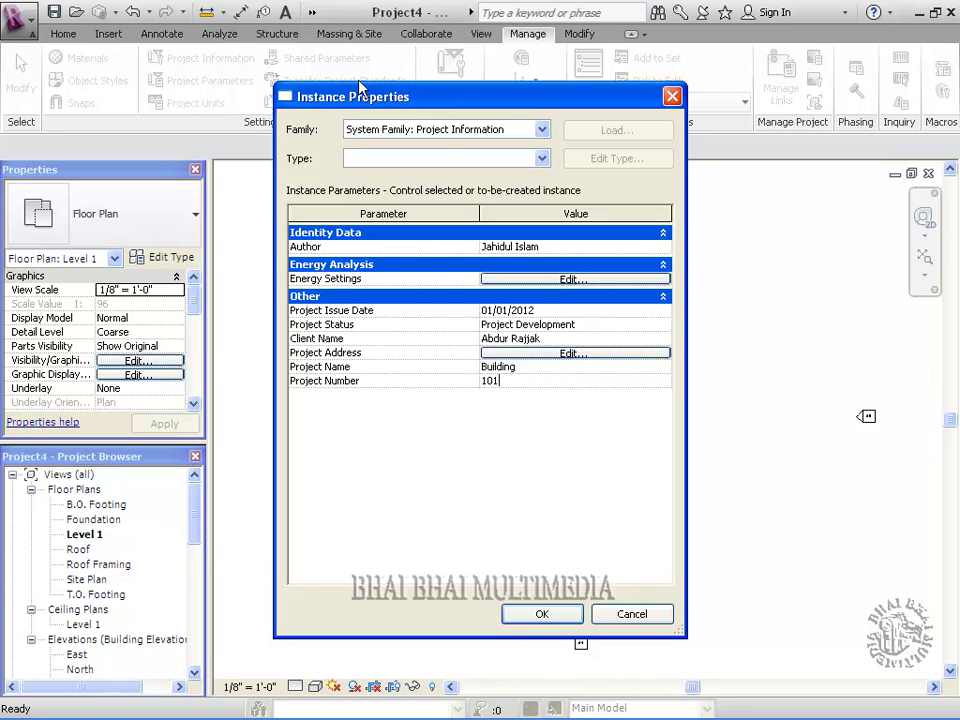
left_click(527, 614)
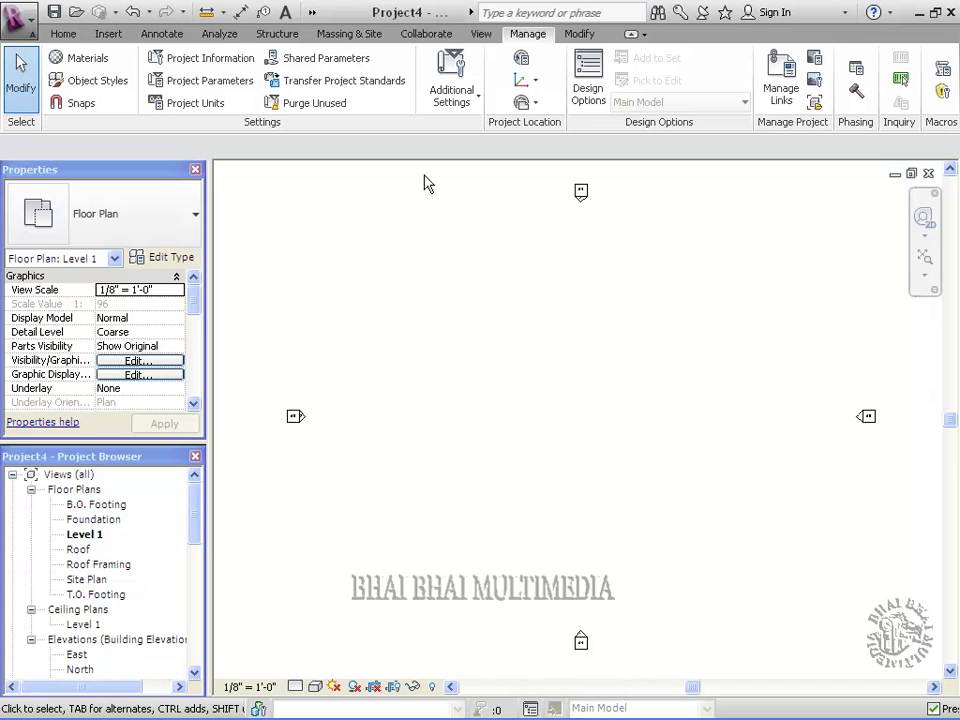
left_click(469, 106)
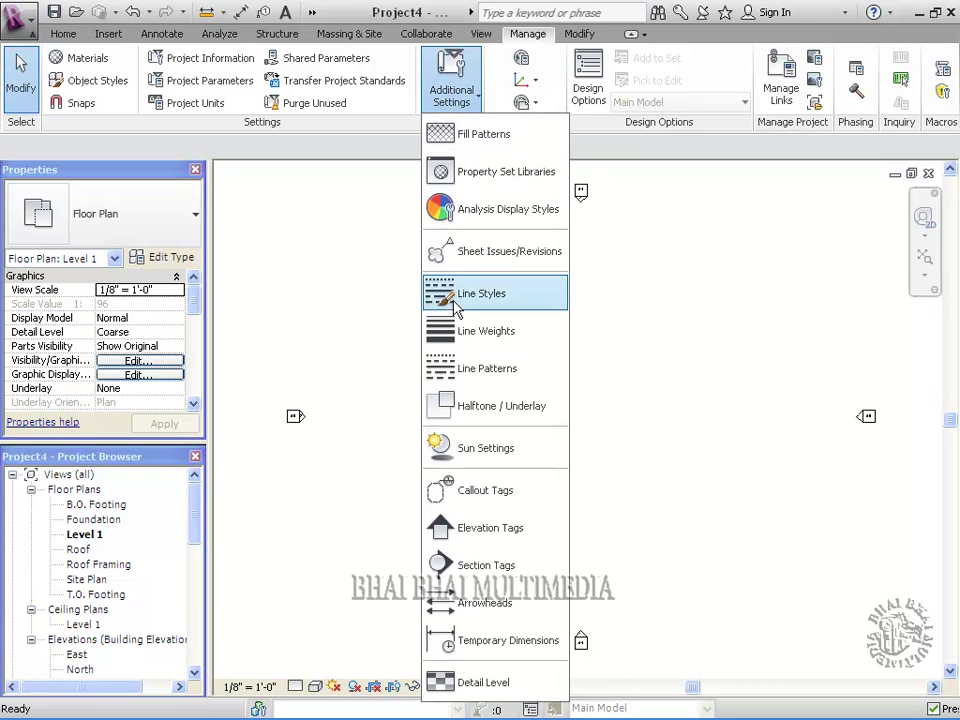
left_click(480, 100)
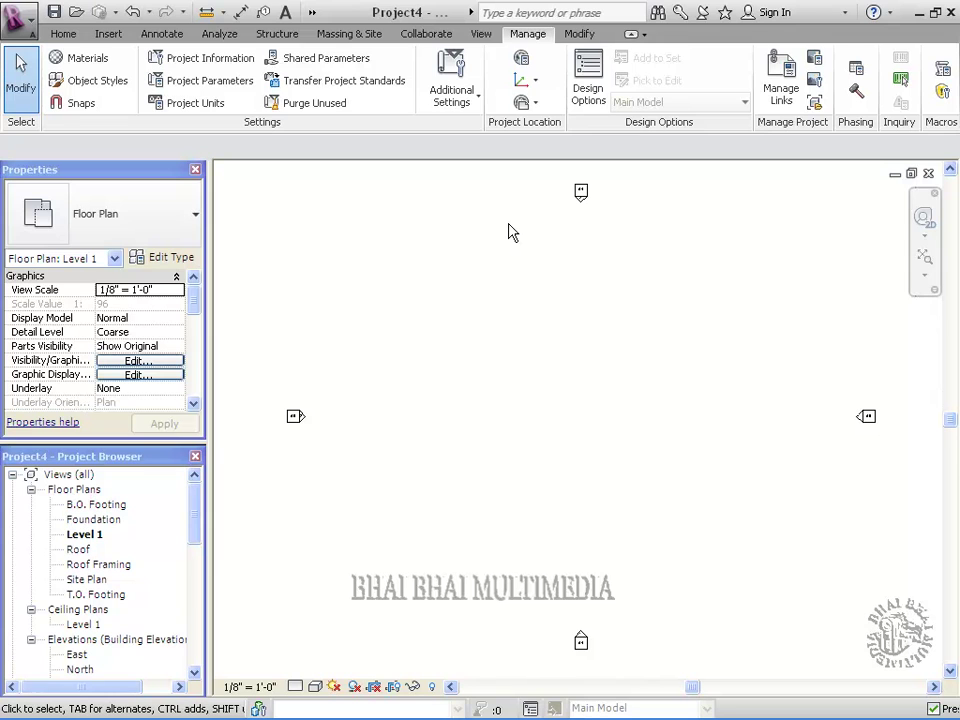